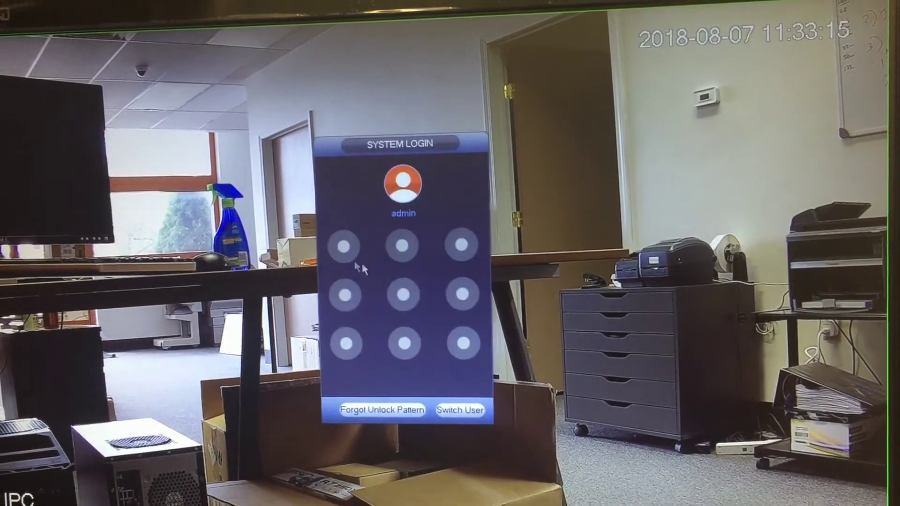
Step: Unlock the NVR with the admin pattern and open the Camera Encode settings for channel D1
mouse_move(344, 246)
mouse_down()
mouse_move(461, 244)
mouse_move(463, 342)
mouse_move(348, 344)
mouse_up()
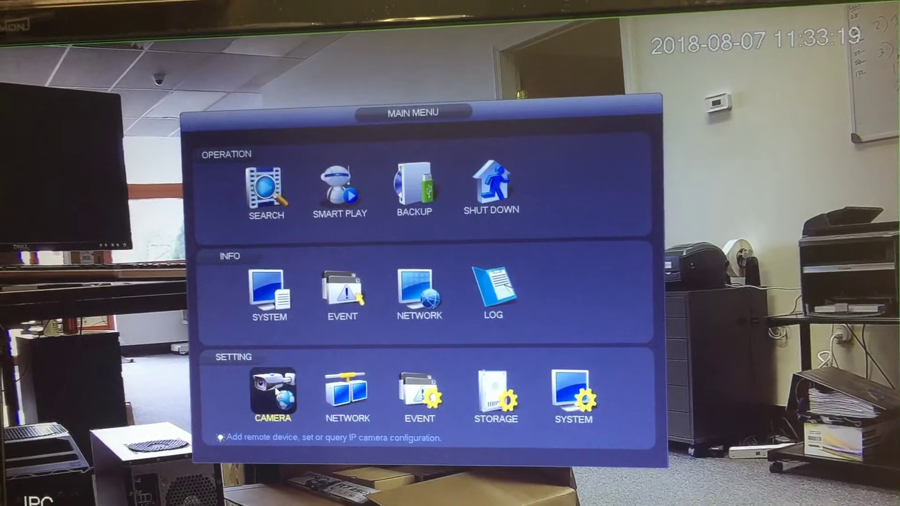
click(276, 392)
click(220, 148)
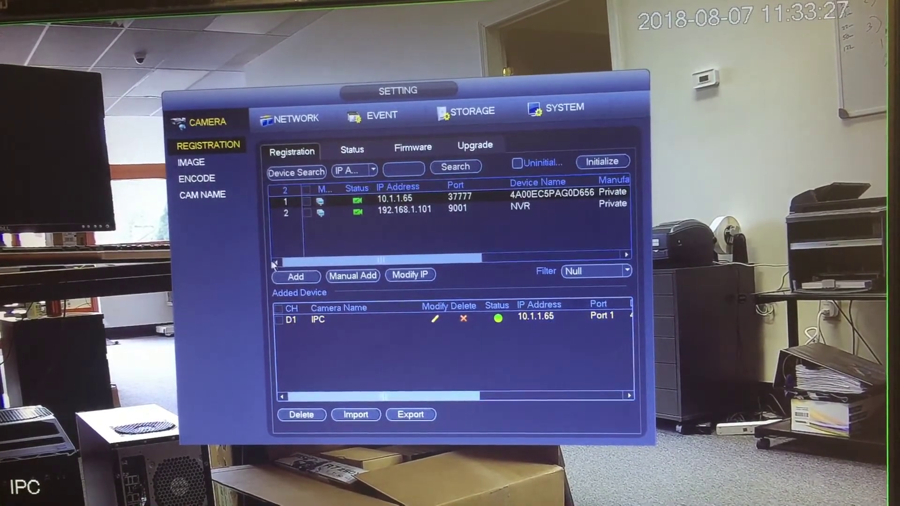
click(203, 184)
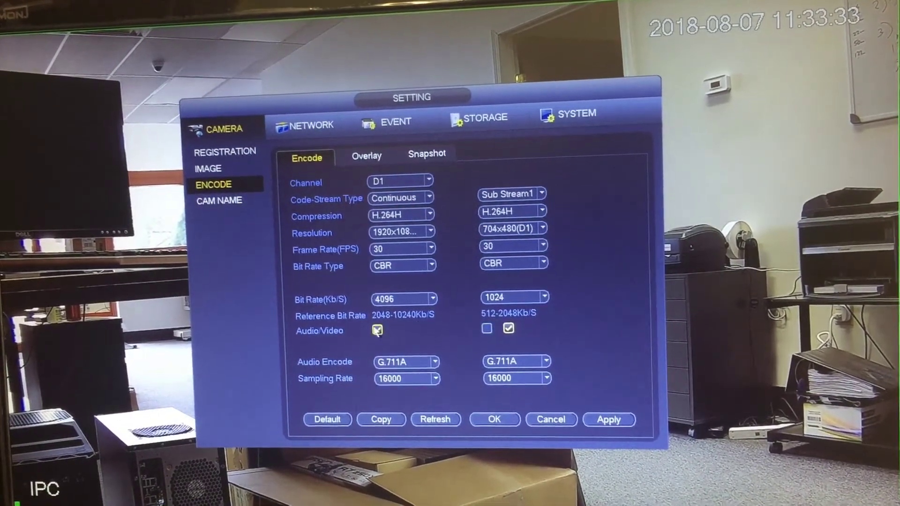
Step: Enable Audio/Video on Sub Stream1, save the encode settings, and turn on live-view audio
click(486, 328)
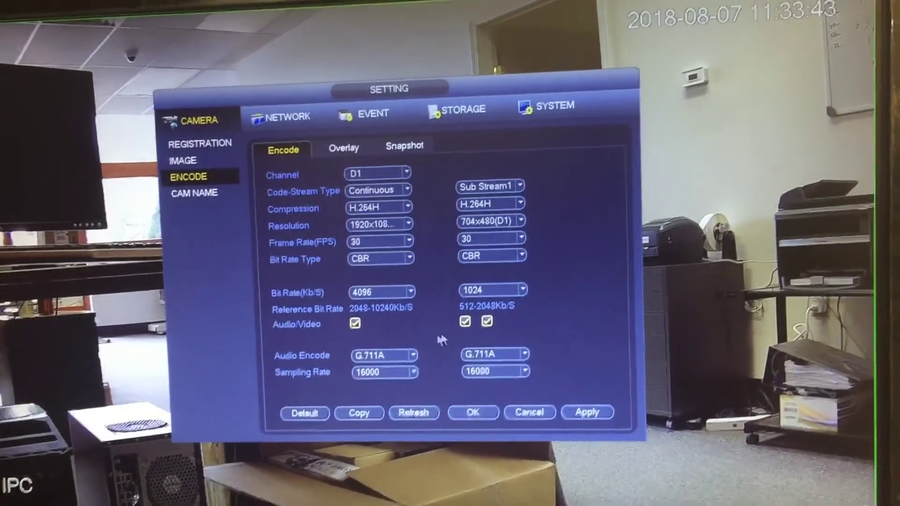
click(473, 412)
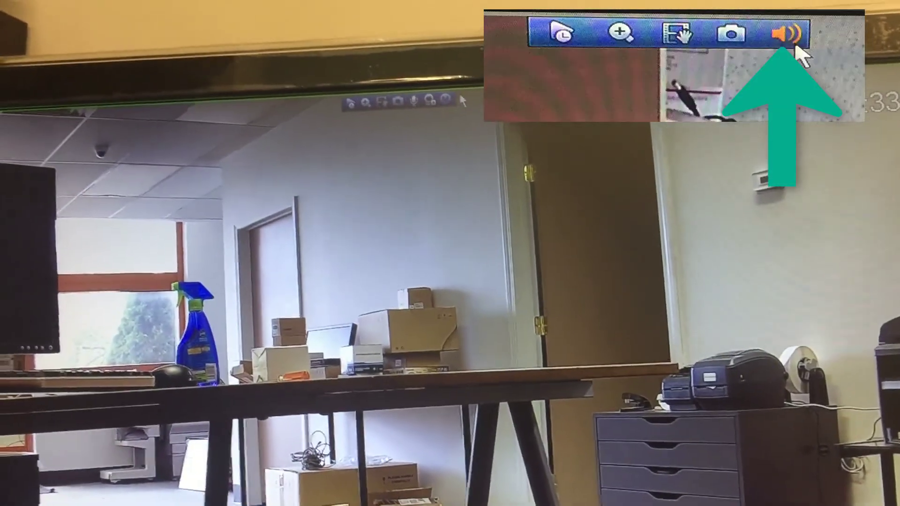
click(455, 94)
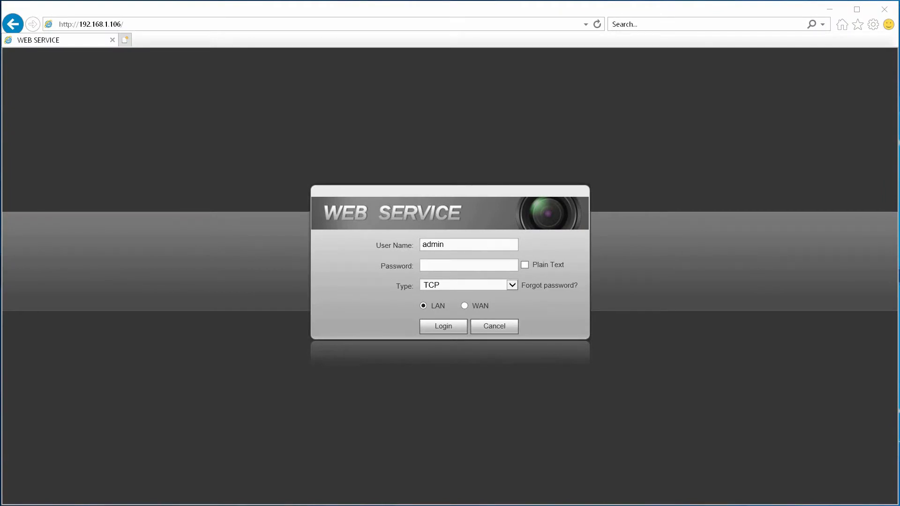
Step: Reload the NVR web login page at 192.168.1.106
click(153, 27)
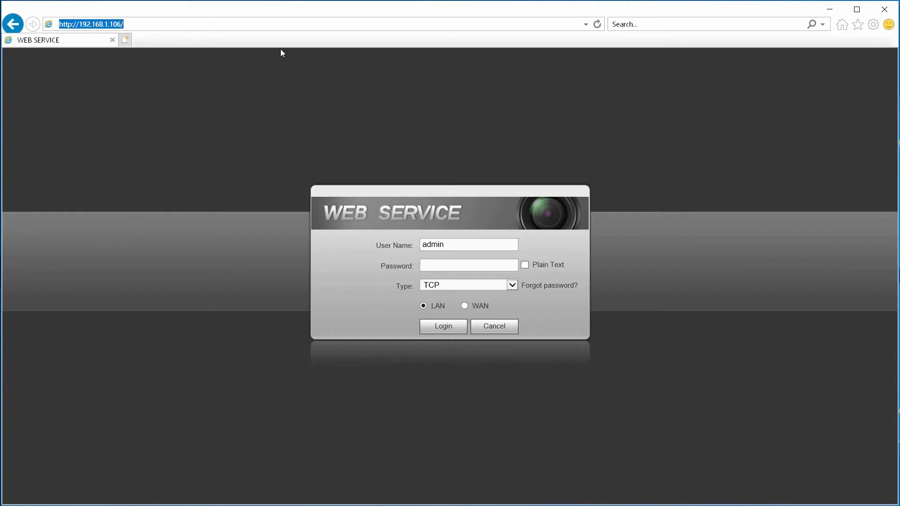
text(192.168.1.)
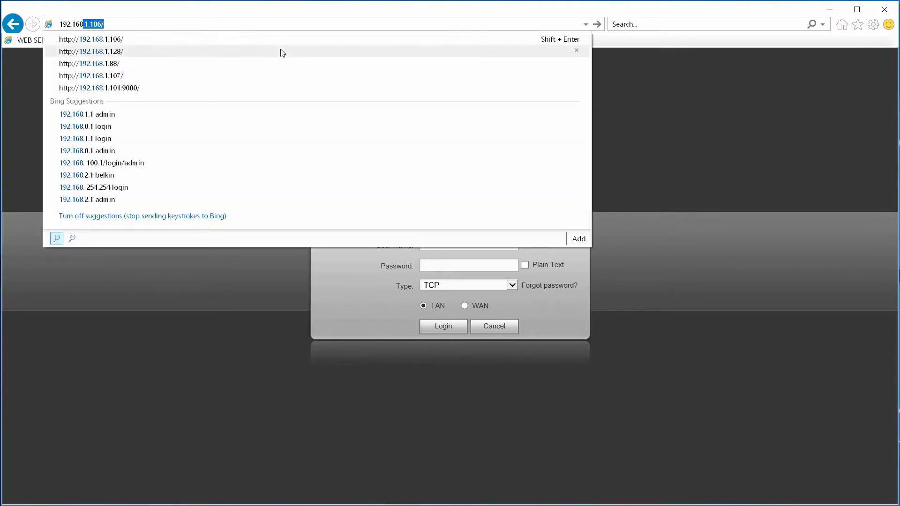
text(106)
key(Return)
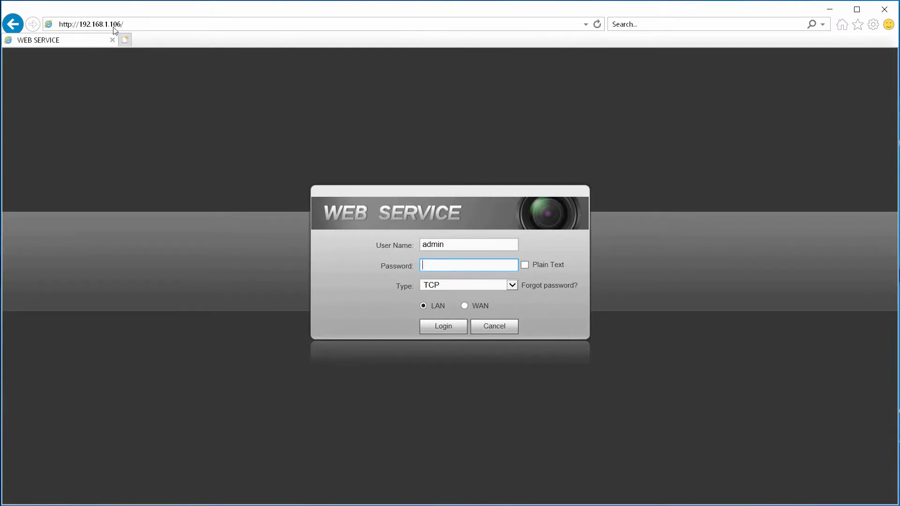
Step: Replace the password with the admin password and log in to the Web Service
double_click(462, 264)
text(ad)
click(441, 327)
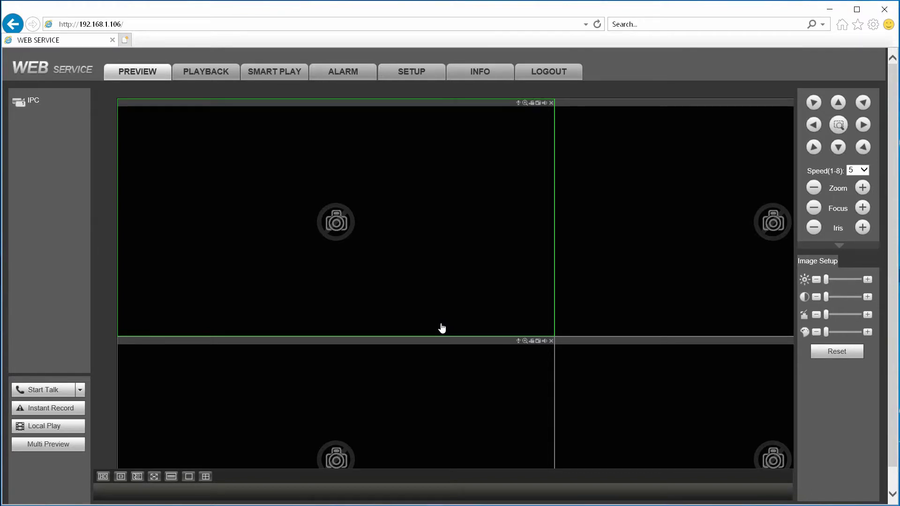
Step: Open the IPC camera's live feed and switch it to Sub Stream1
click(52, 104)
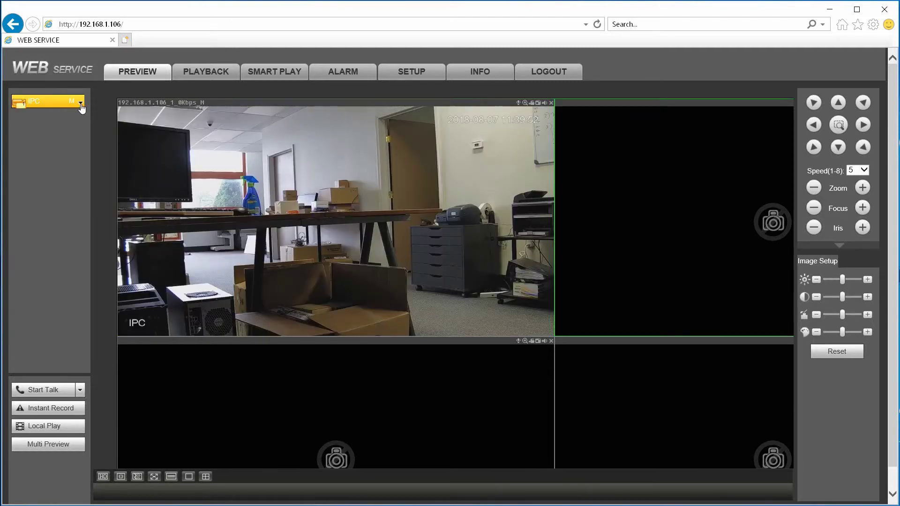
click(81, 103)
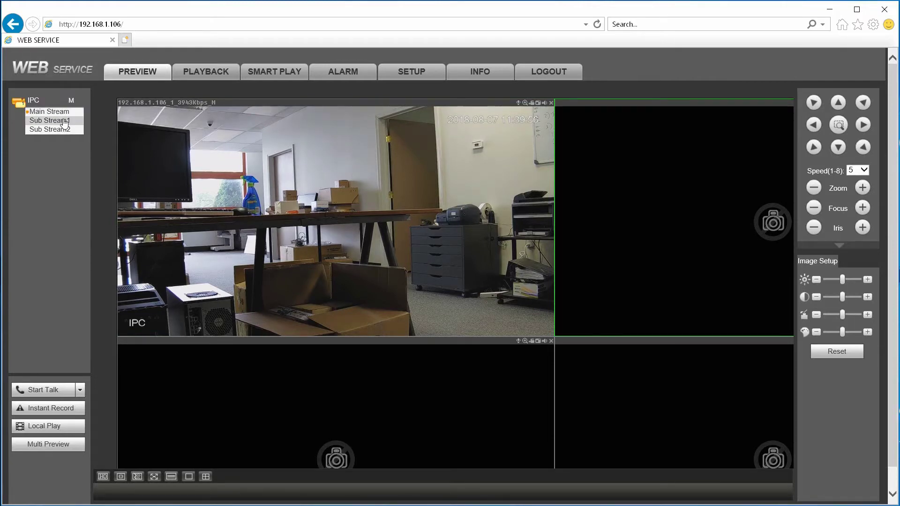
click(65, 121)
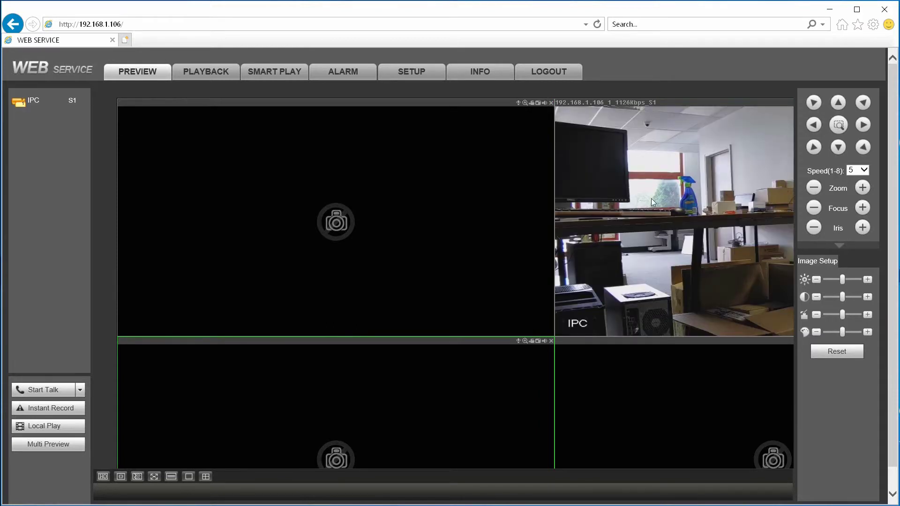
Step: Play the IPC Main Stream in the first video window with audio turned on
click(326, 151)
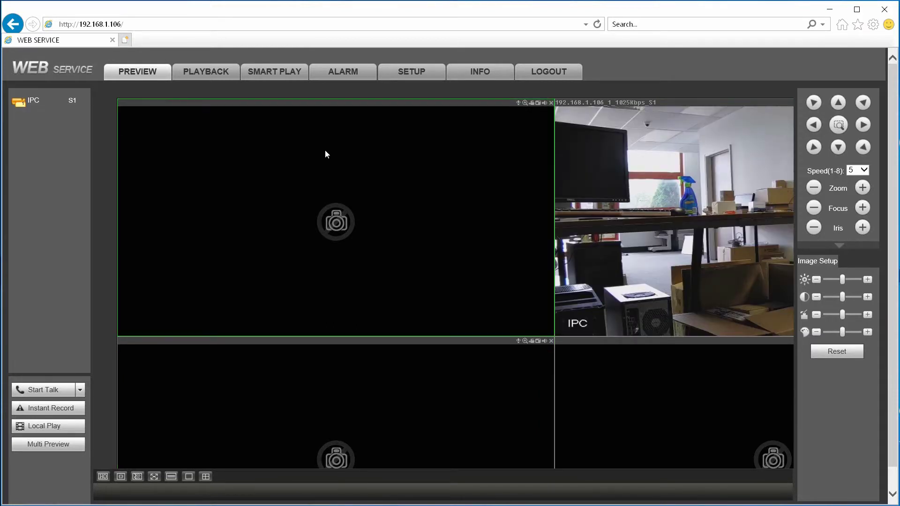
click(79, 100)
click(56, 111)
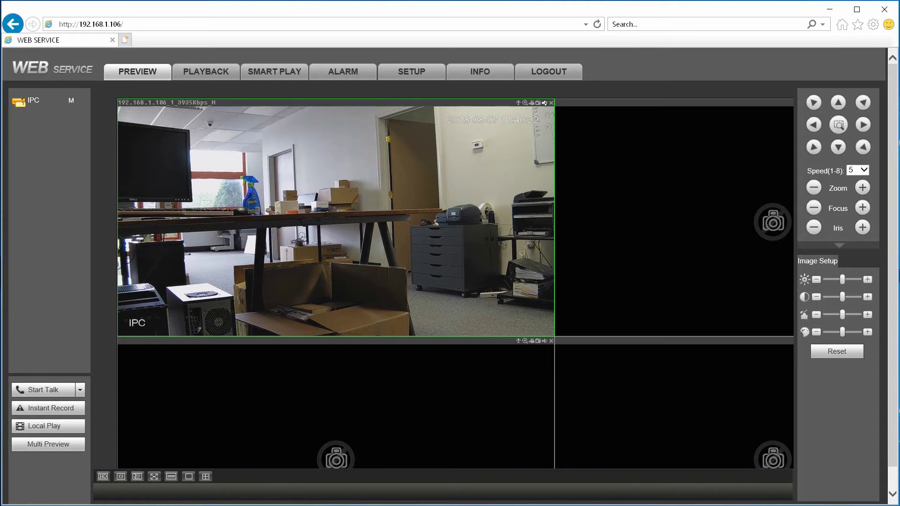
click(544, 103)
Step: Enlarge the SmartPSS window and drag the 192.168.1.106 IPC camera into the live view
click(544, 103)
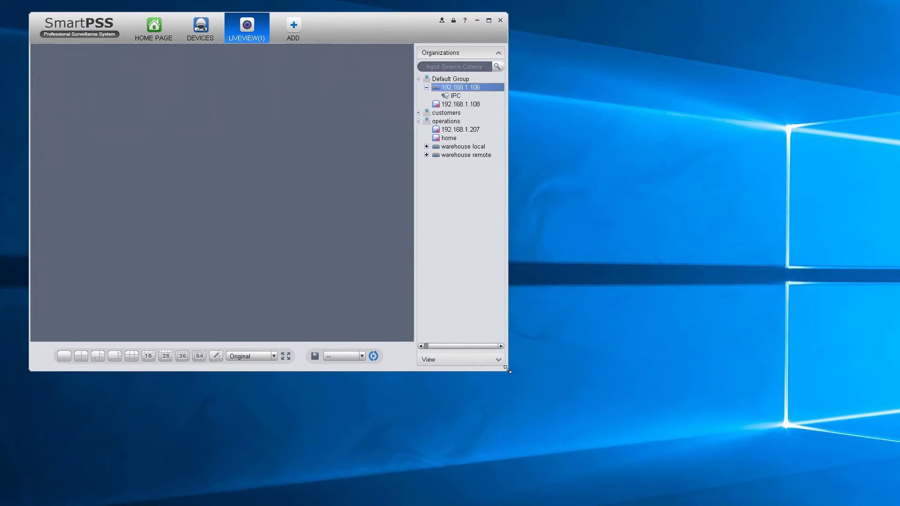
drag(508, 369, 891, 501)
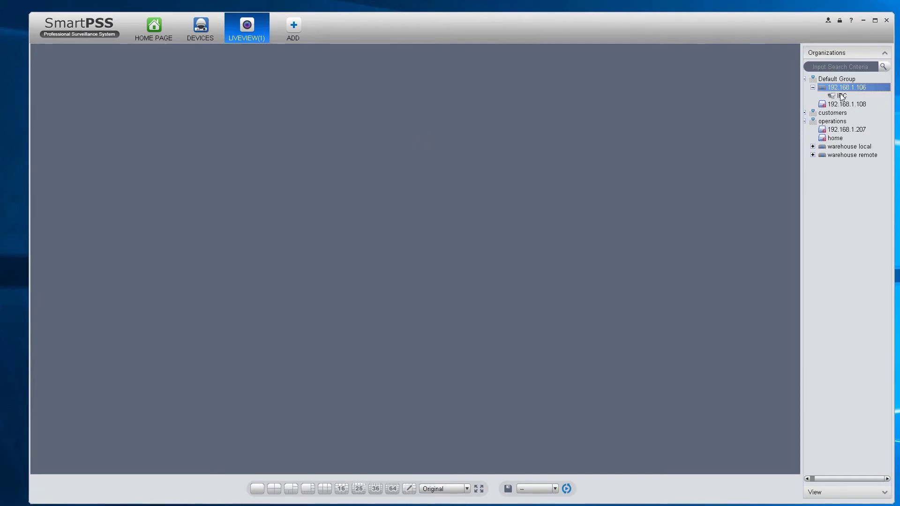
click(813, 88)
click(813, 87)
drag(841, 95, 508, 111)
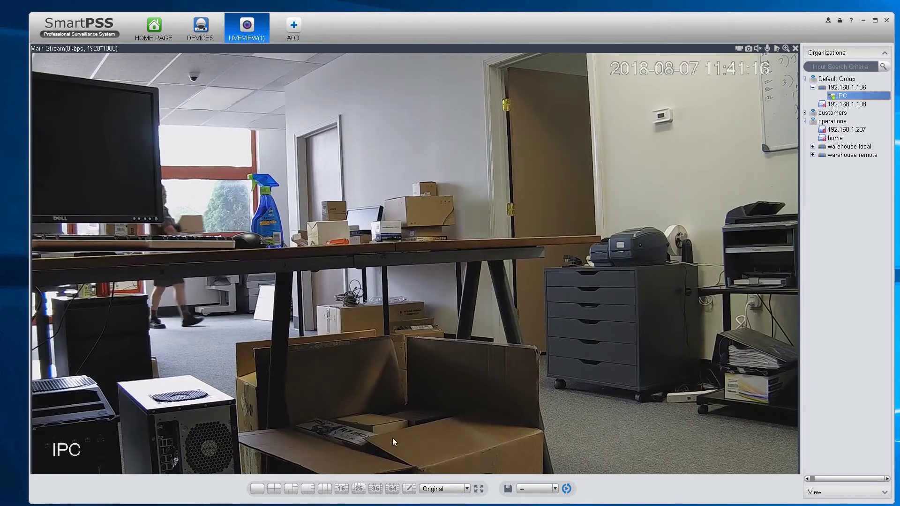
Step: Switch between 9- and 4-window layouts, ending with the IPC feed top-left in nine windows
click(325, 489)
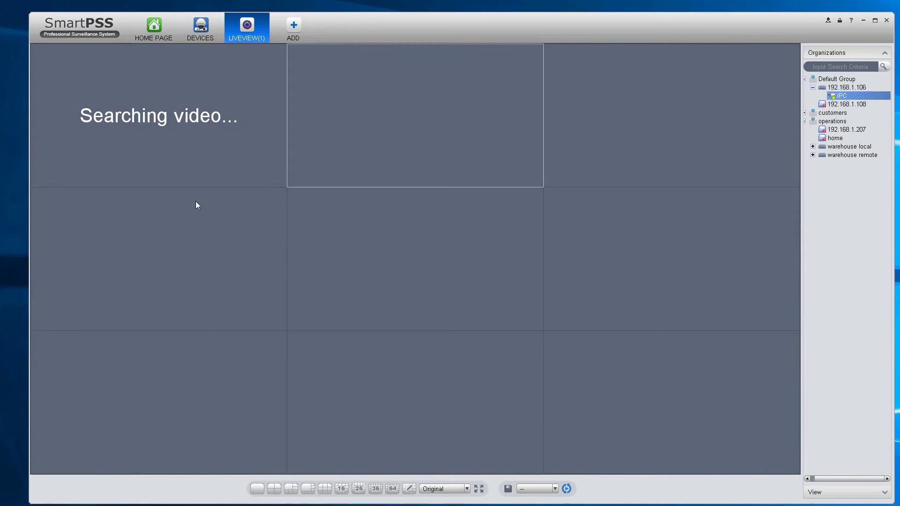
click(168, 152)
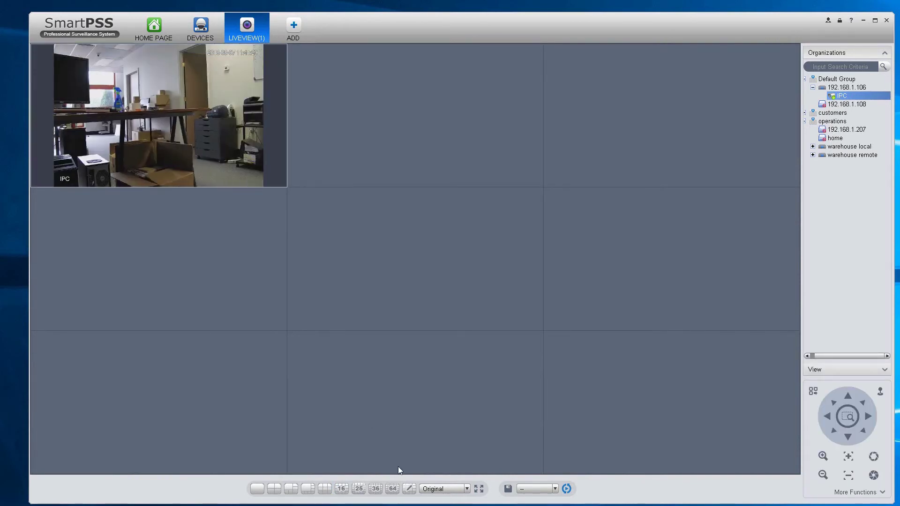
click(274, 488)
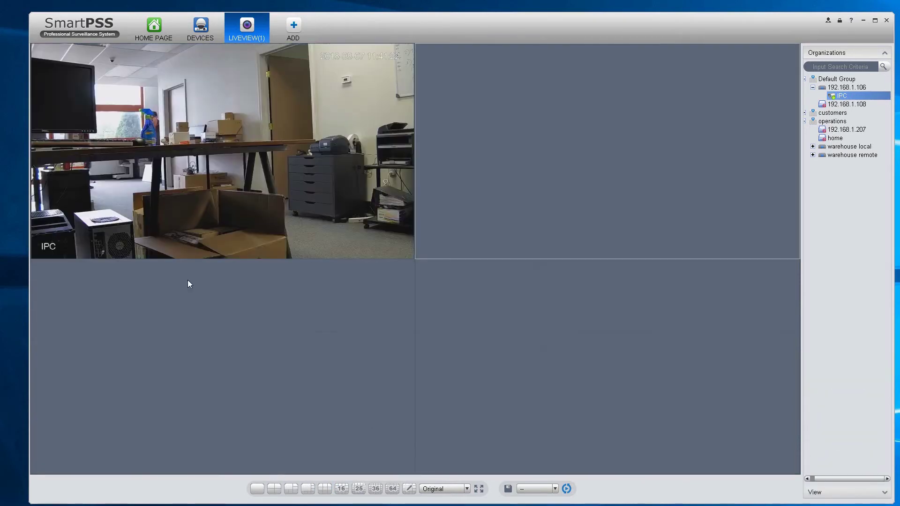
click(180, 178)
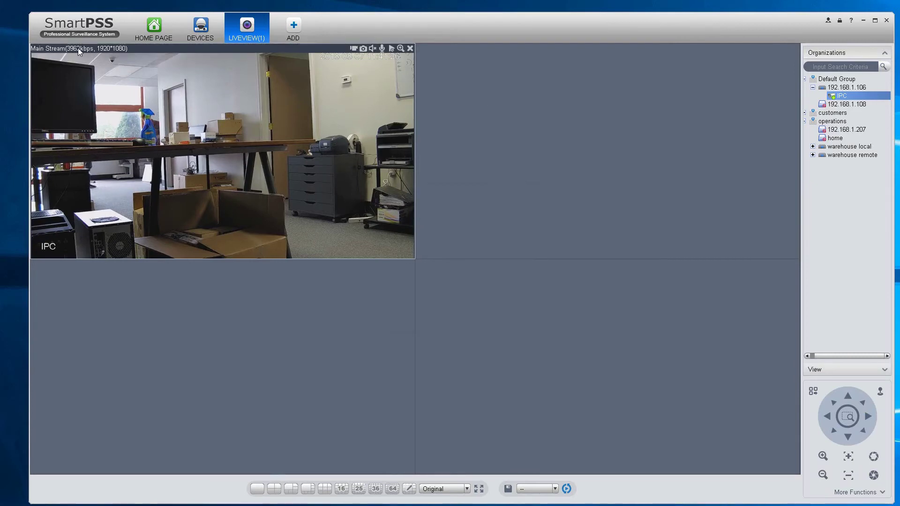
click(324, 489)
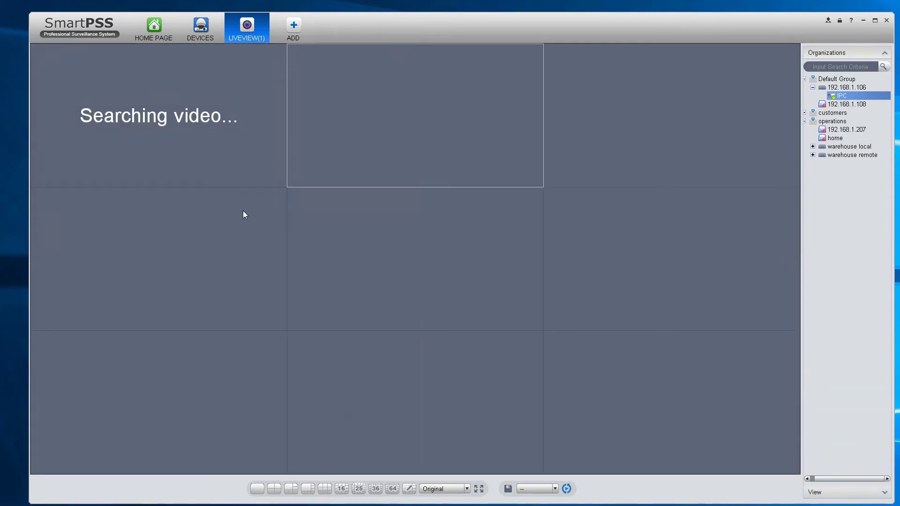
click(227, 123)
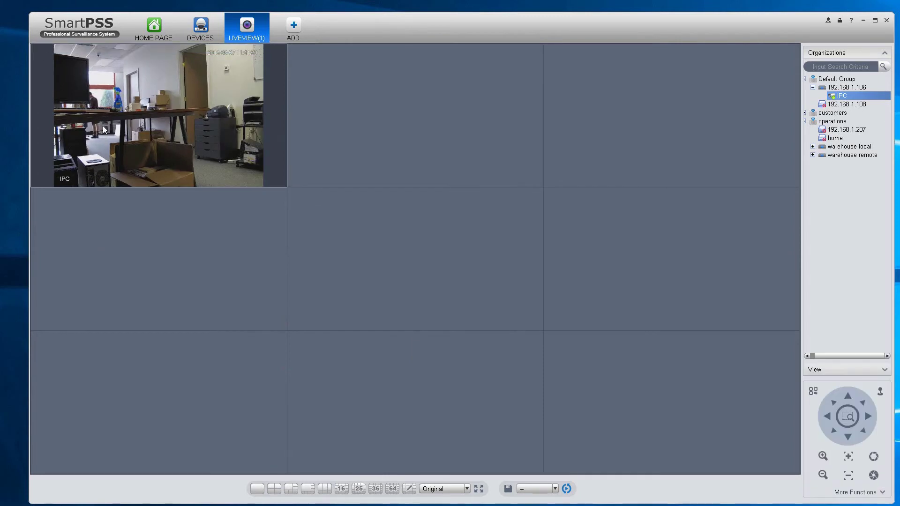
mouse_move(108, 121)
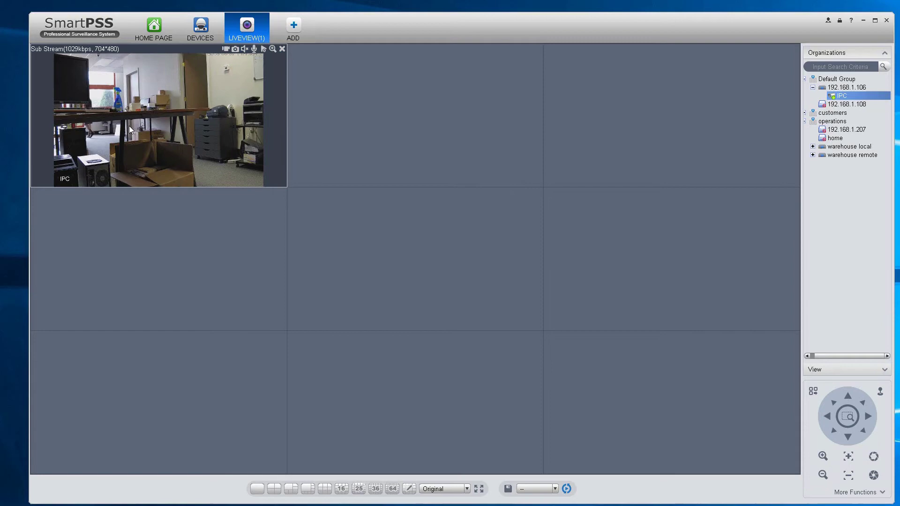
Step: Maximize the IPC feed with audio on, restore the grid, then maximize it again at 1920×1080
double_click(129, 126)
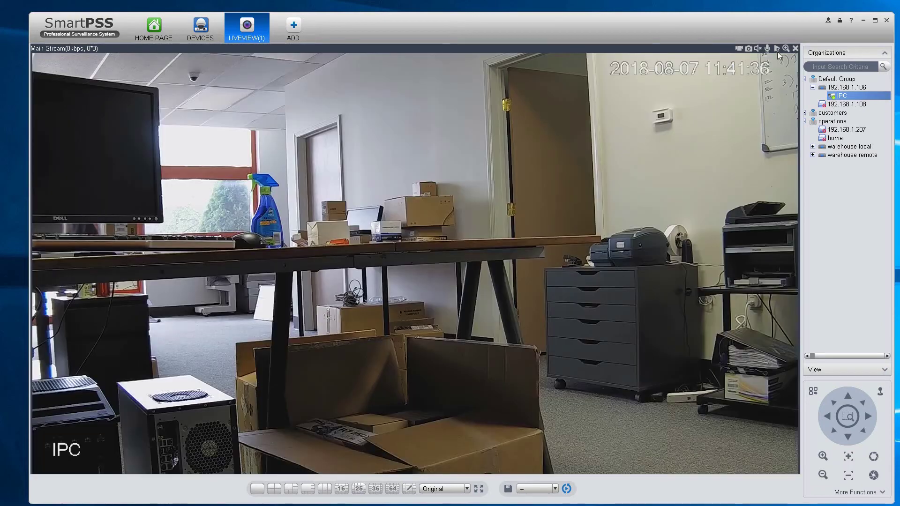
click(757, 48)
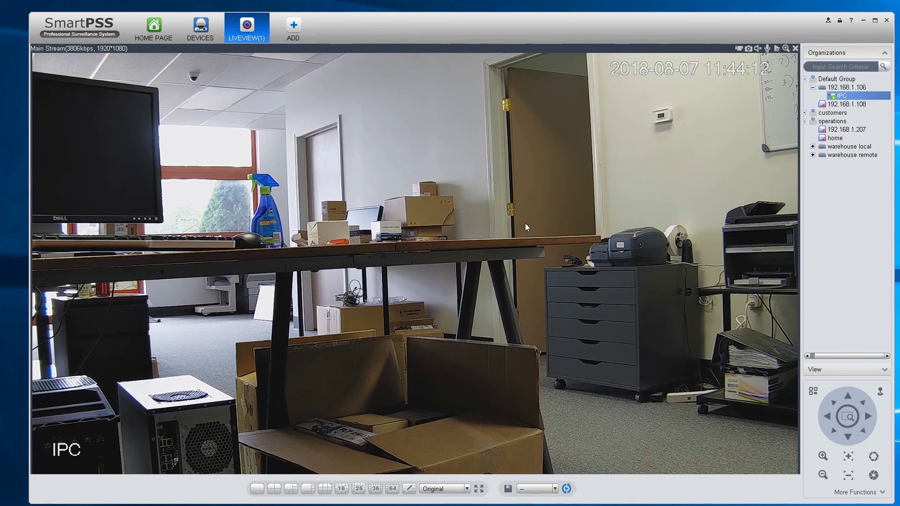
double_click(429, 173)
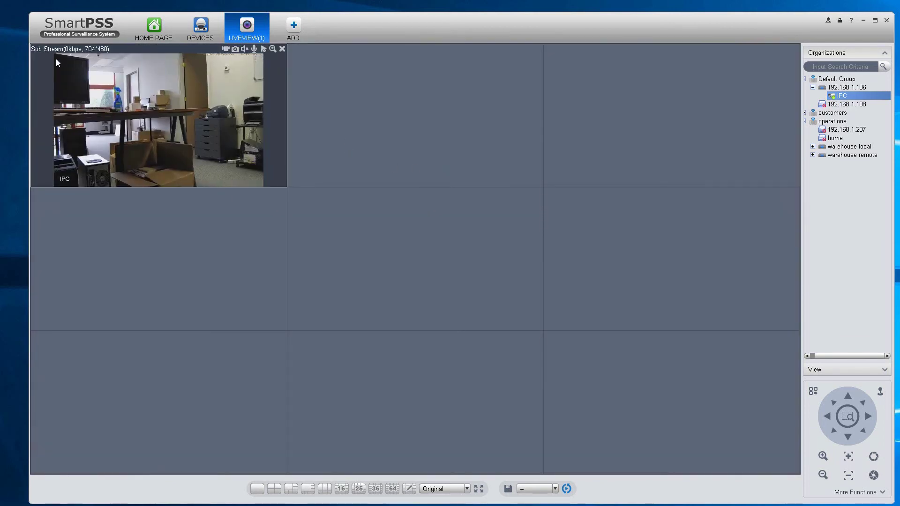
double_click(116, 127)
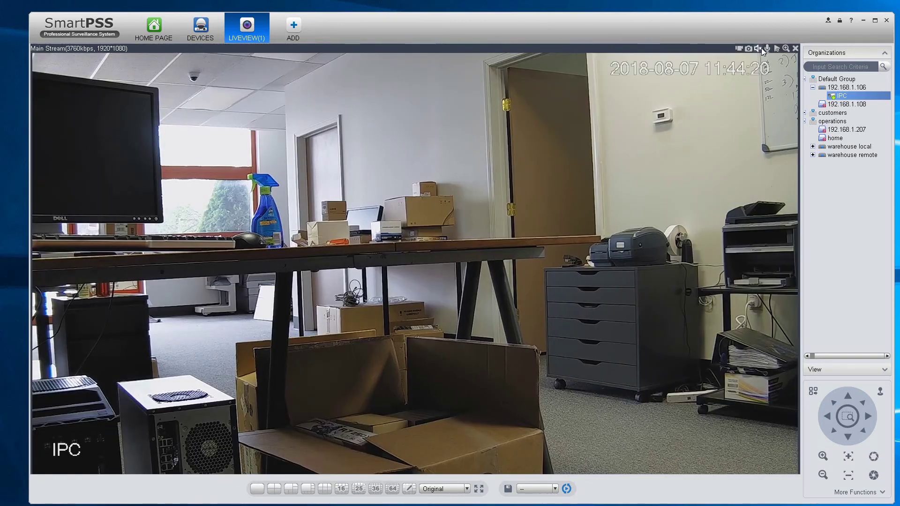
Step: Pick an option from the 192.168.1.106 recorder's right-click menu
right_click(841, 95)
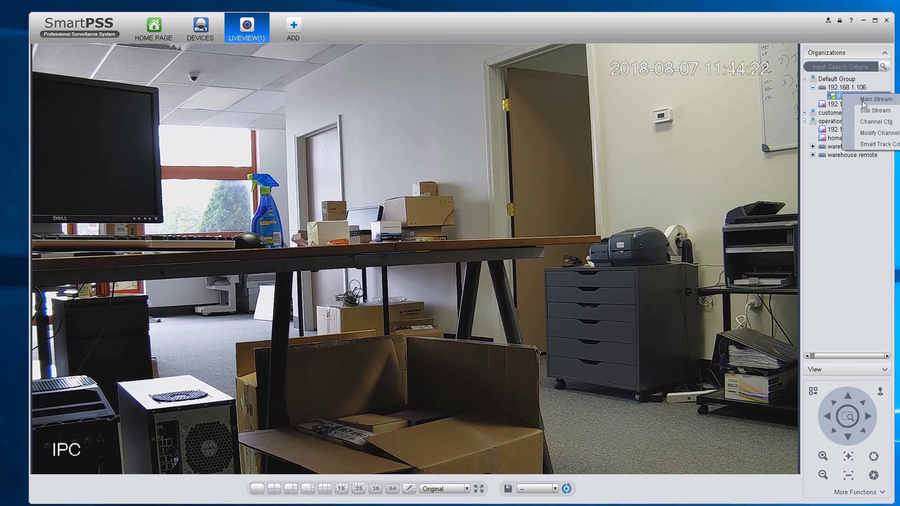
right_click(857, 85)
key(Down)
key(Down)
key(Down)
key(Down)
key(Down)
key(Down)
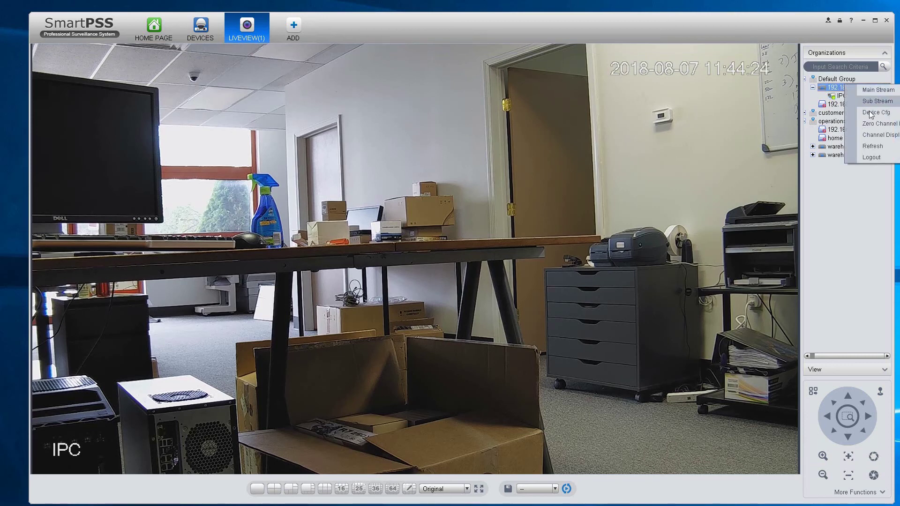
key(Return)
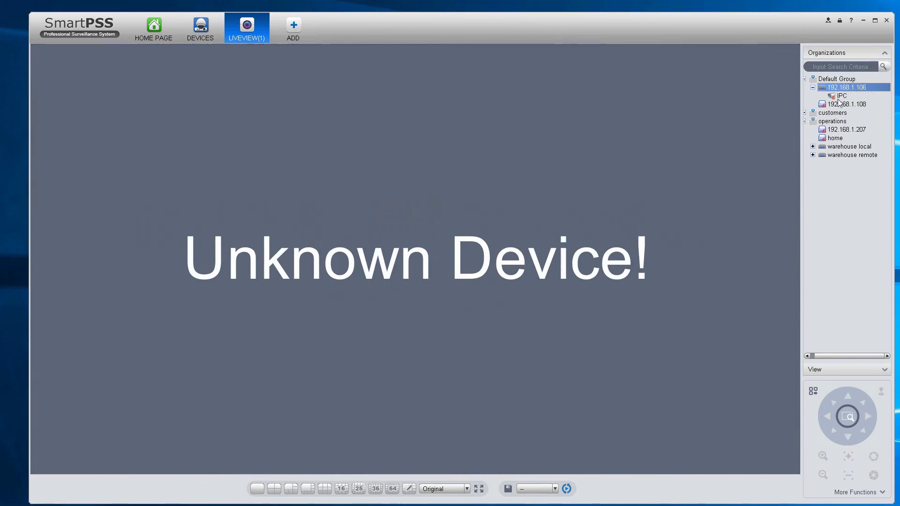
Step: Drag the IPC camera back into the live view, turn its audio on, then mute it
click(841, 96)
drag(495, 128, 494, 128)
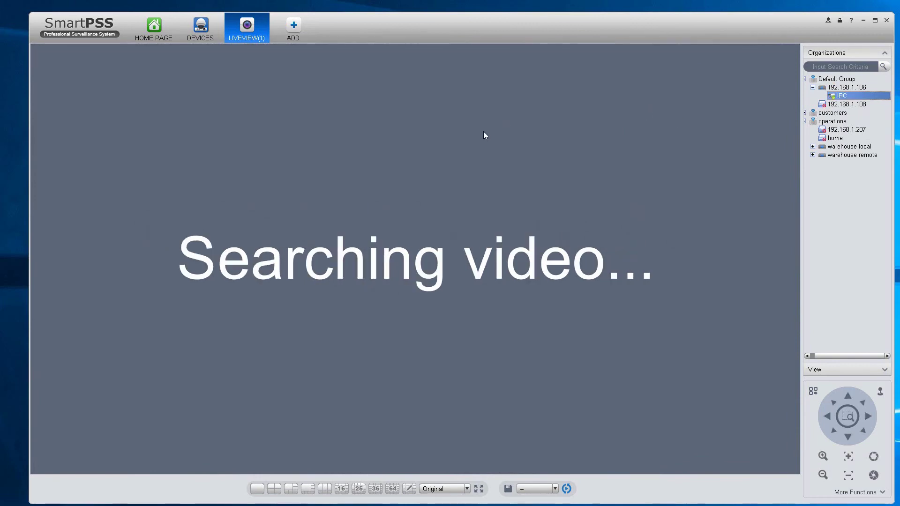
click(756, 48)
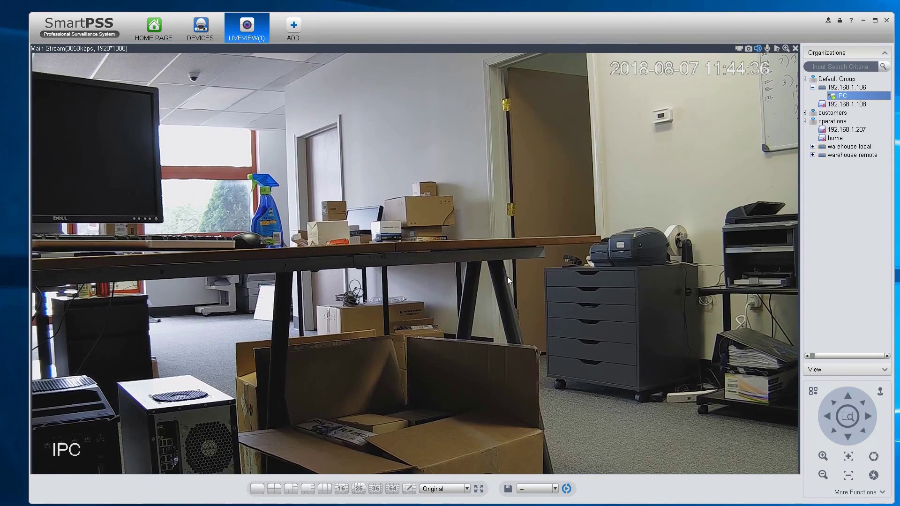
click(759, 47)
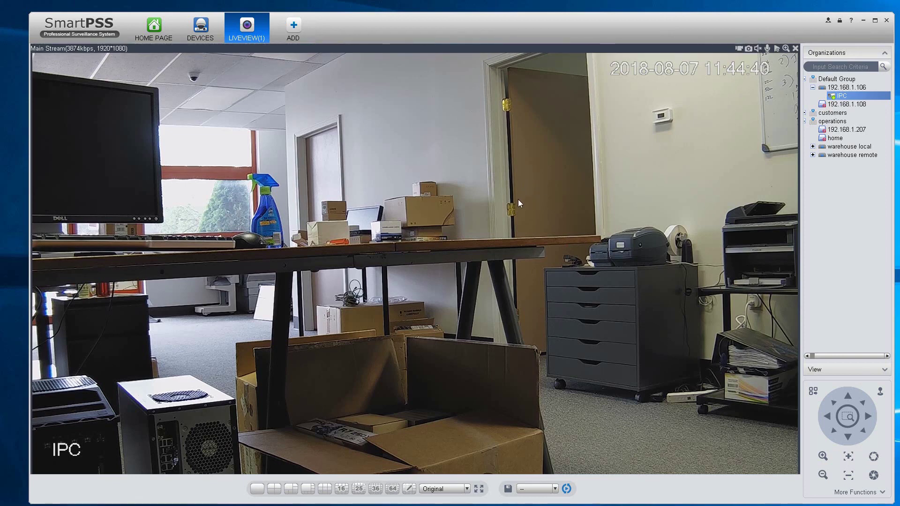